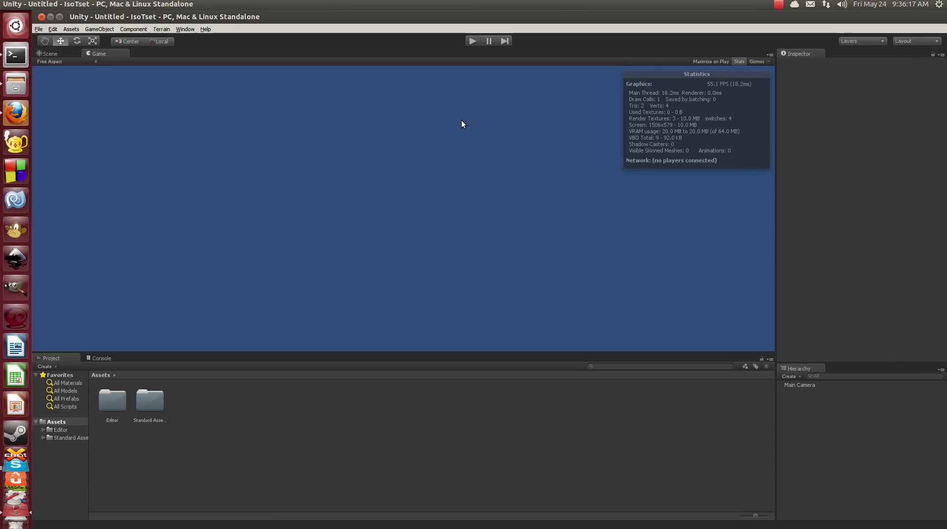
Step: Switch from the Game preview to the Scene view and orbit it to a new angle
click(52, 56)
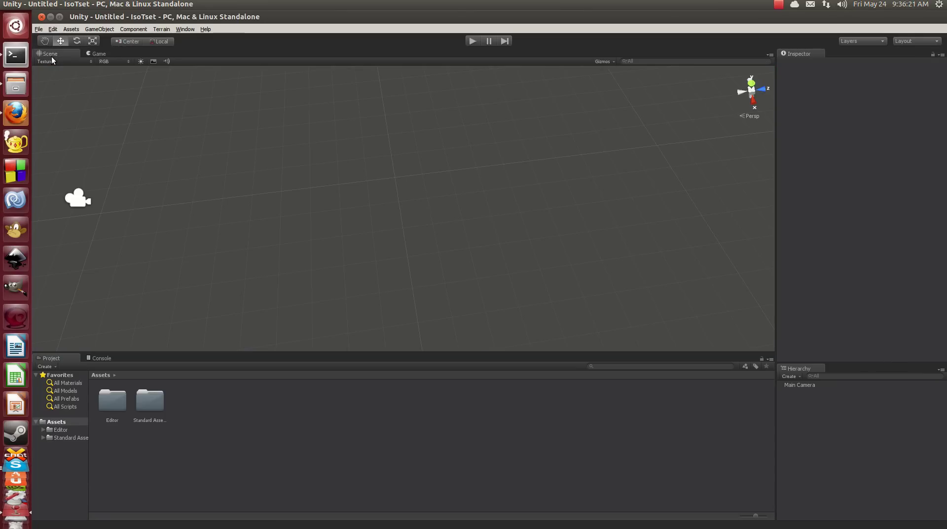
right_drag(470, 194, 311, 132)
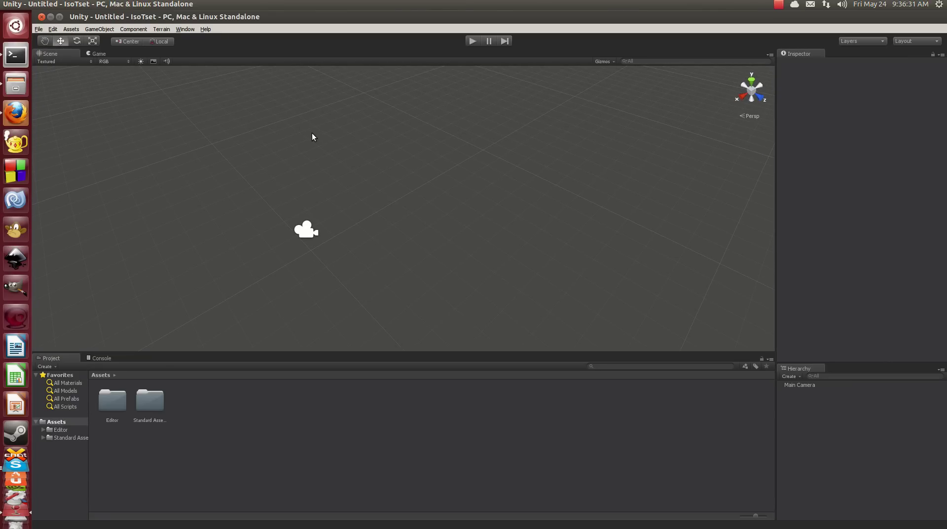
Step: Add a cube to the scene from GameObject > Create Other
click(108, 31)
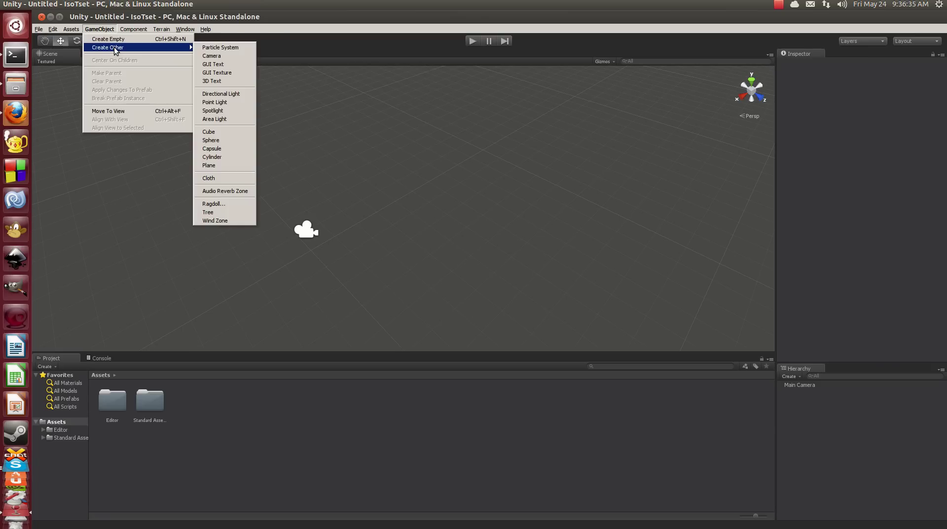
mouse_move(178, 50)
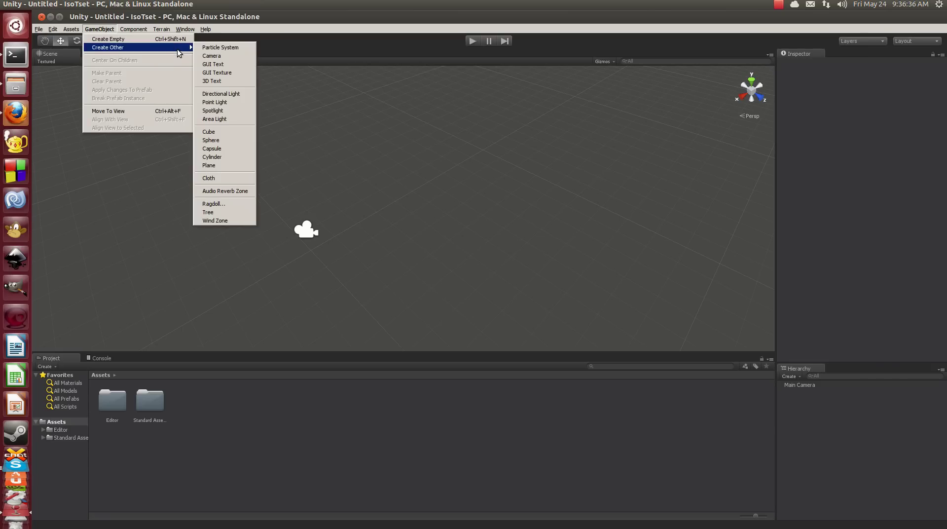
click(233, 132)
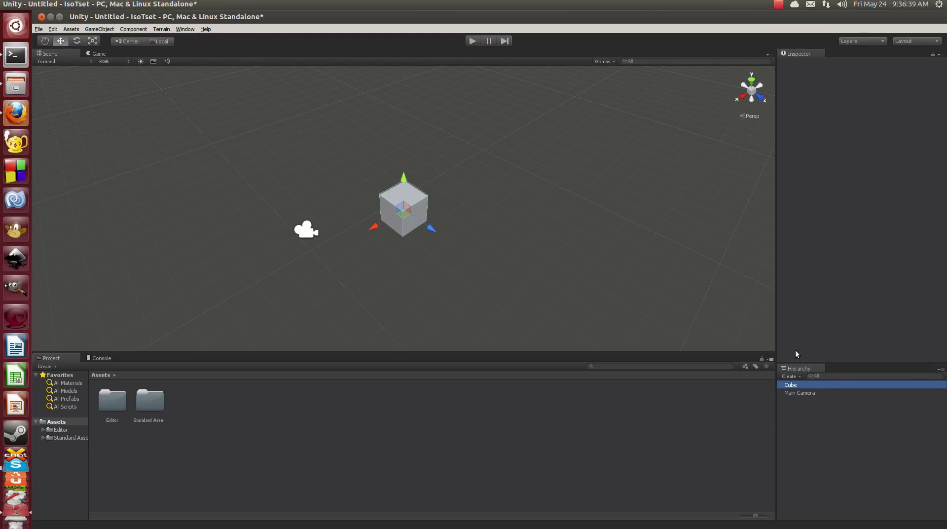
Step: Set the cube's position to 0, 0, 0 and its X and Y scale to 10 and 0.1
click(807, 393)
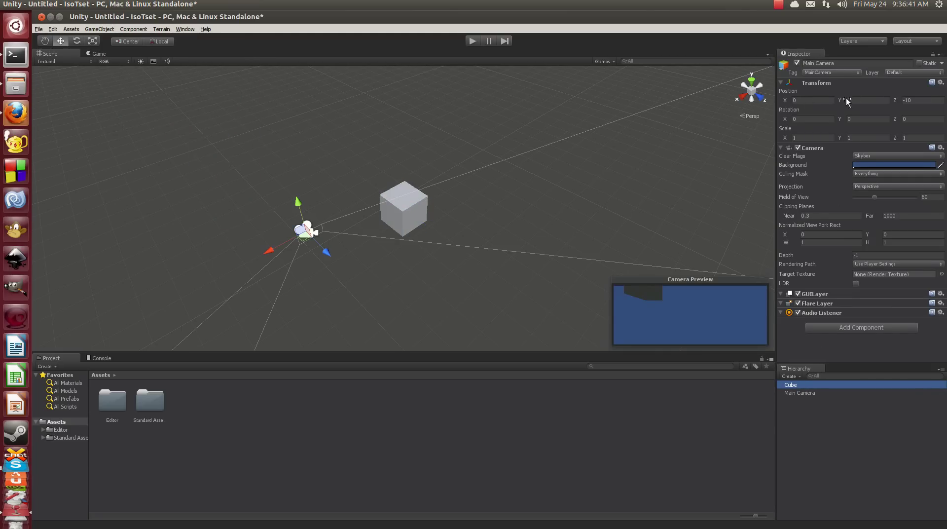
click(798, 387)
click(822, 101)
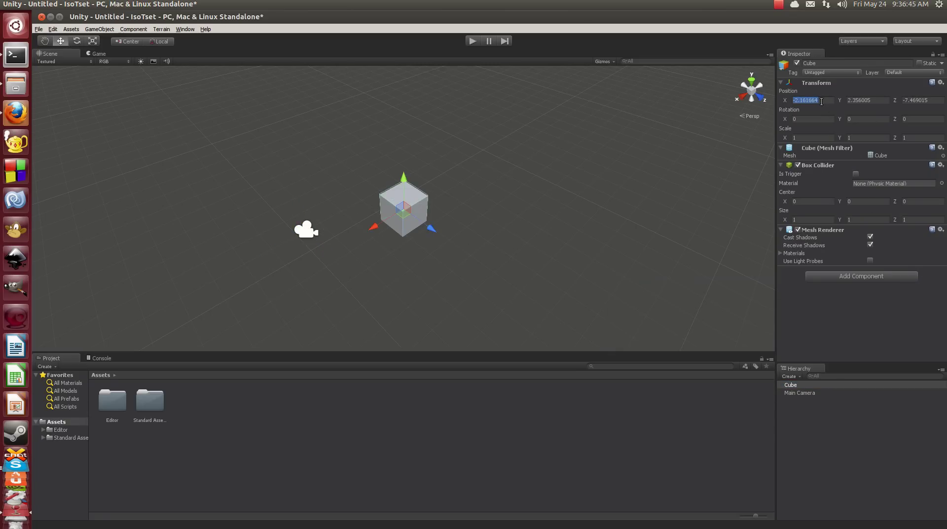
text(0)
key(Tab)
text(0)
key(Tab)
text(0)
alt+drag(488, 174, 735, 197)
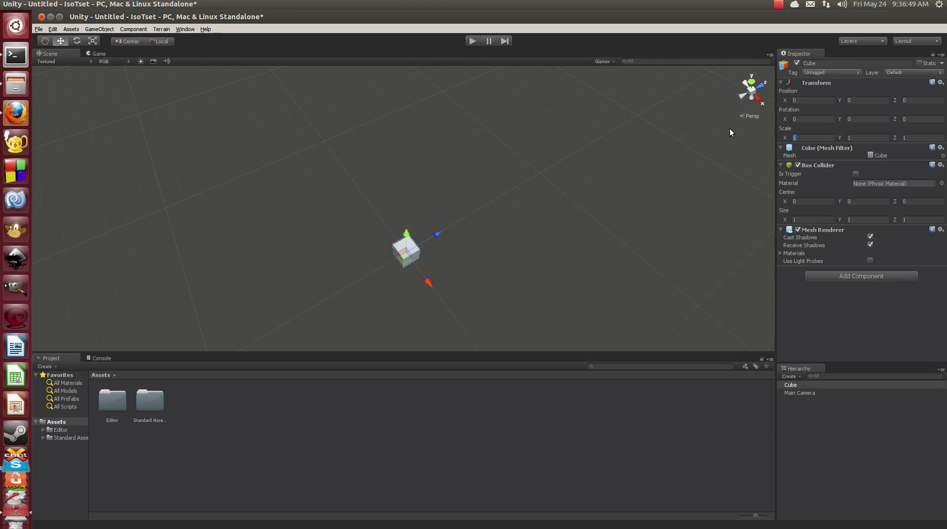
text(10)
key(Tab)
text(0.1)
key(Tab)
Step: Finish the slab's Z scale of 10 and add a second cube
text(10)
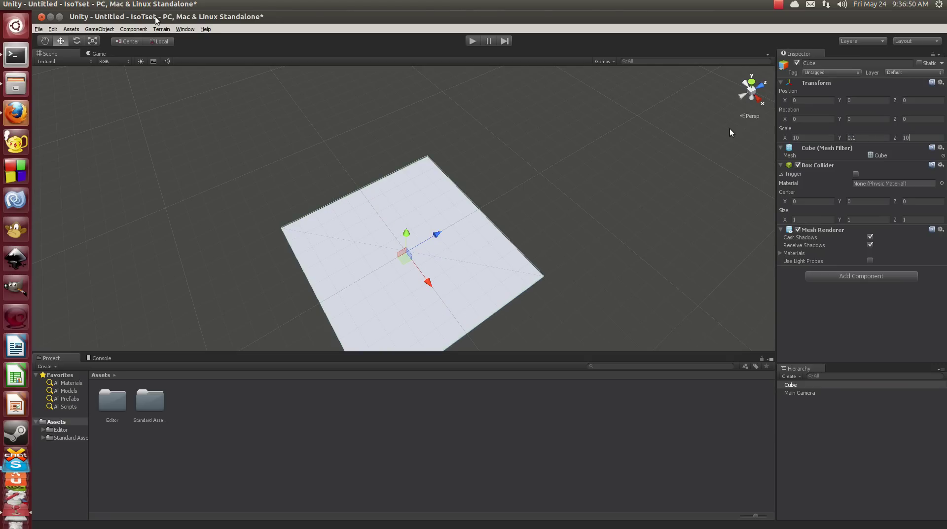
click(99, 29)
mouse_move(114, 49)
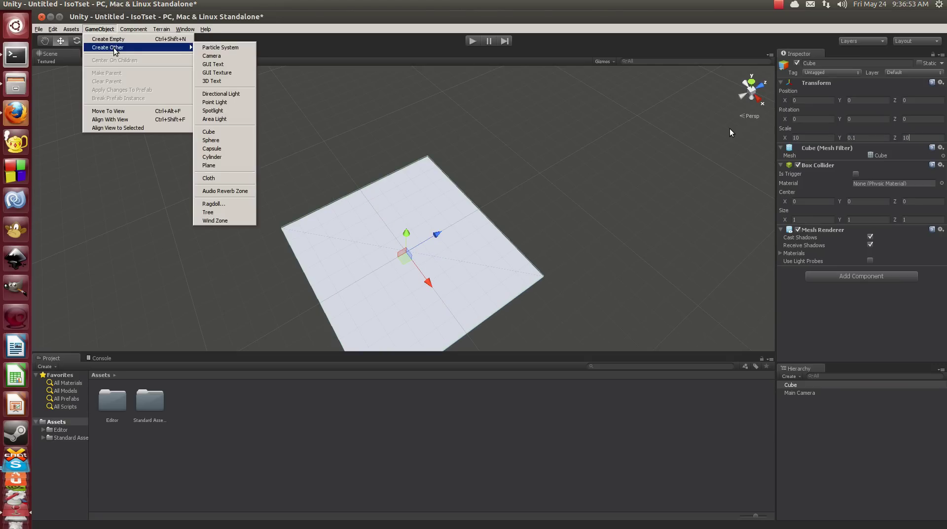
click(209, 132)
Step: Place the second cube at position 0, 0.5, 0 on the slab
click(808, 101)
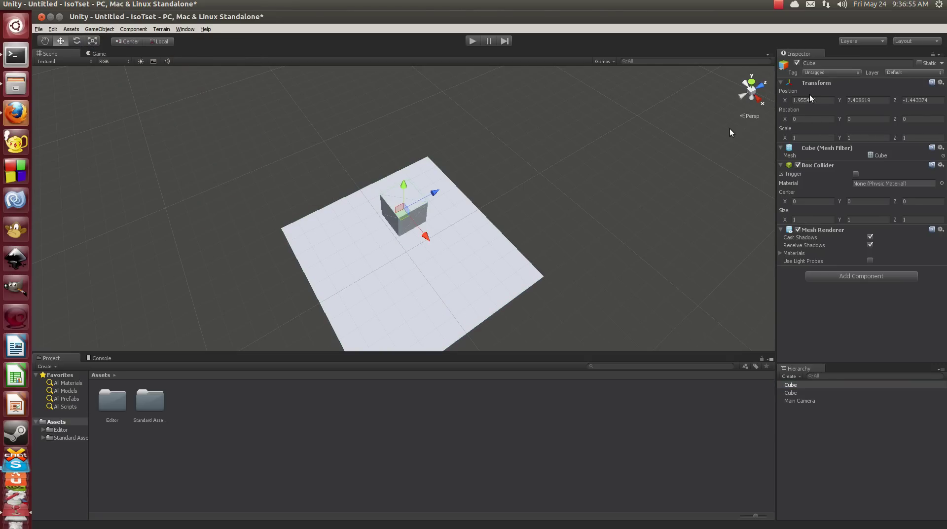
text(0)
key(Tab)
text(0)
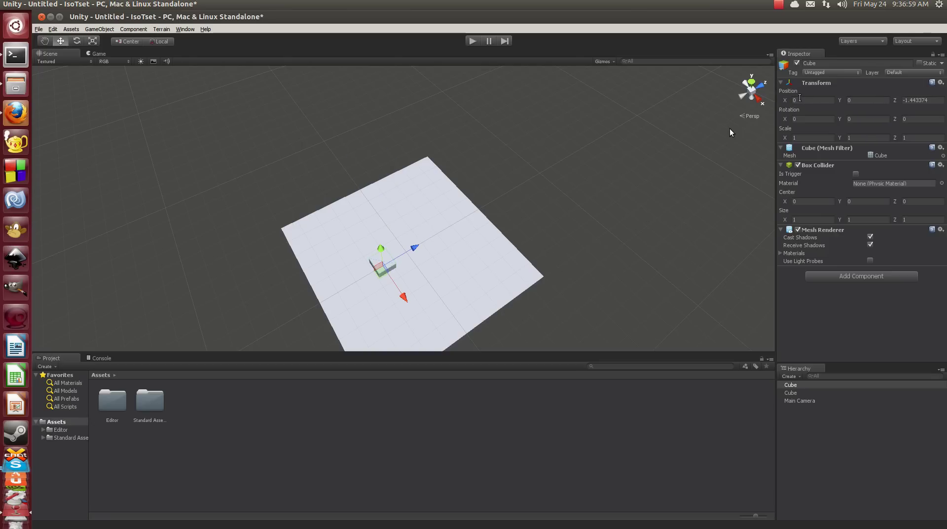
key(Return)
text(0.5)
key(Tab)
text(0)
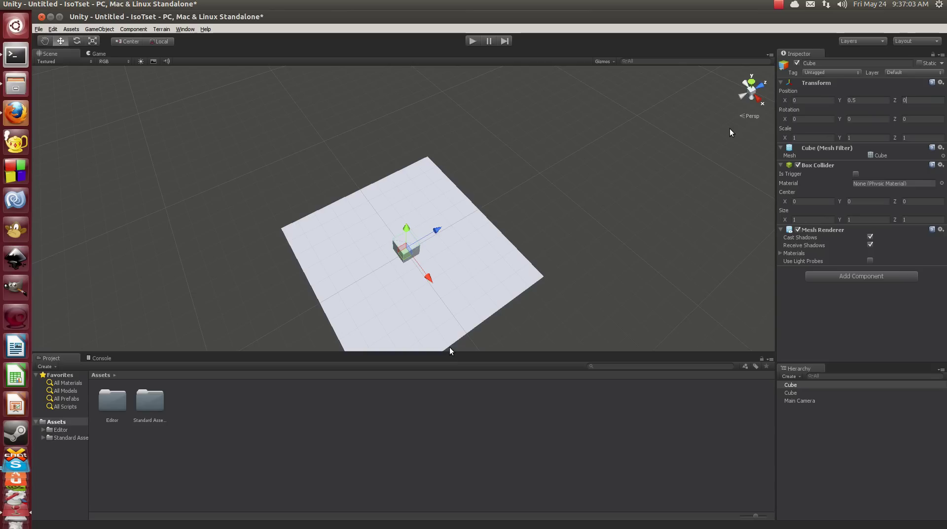
Step: Align the Main Camera with a top-down Scene view of the slab
drag(451, 351, 451, 454)
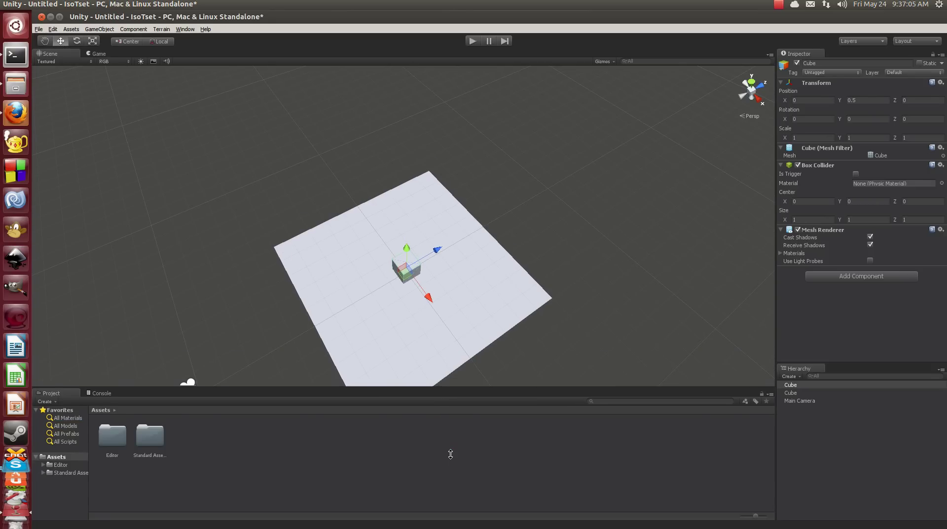
scroll(402, 268, up, 5)
alt+drag(403, 268, 134, 175)
click(134, 176)
key(f)
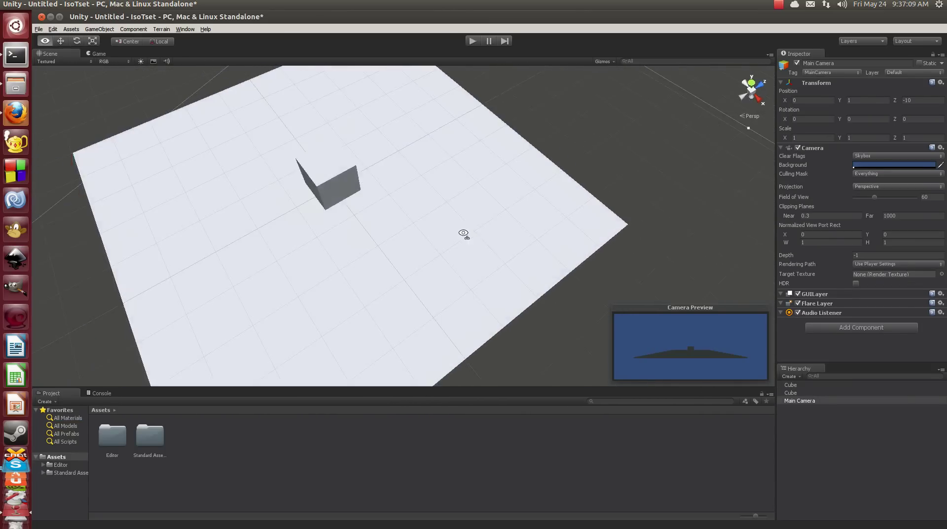
alt+drag(464, 233, 434, 204)
key(ctrl+shift+f)
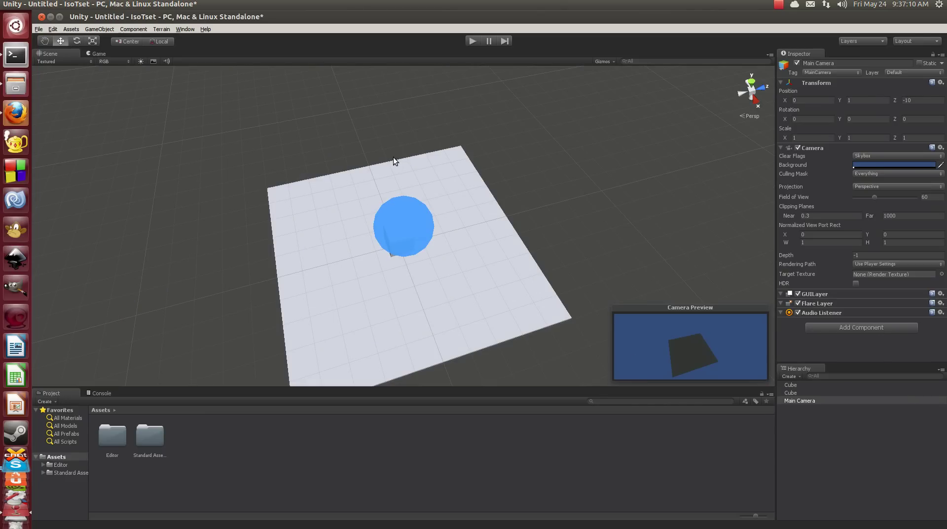
Step: Add a directional light from GameObject > Create Other
click(133, 29)
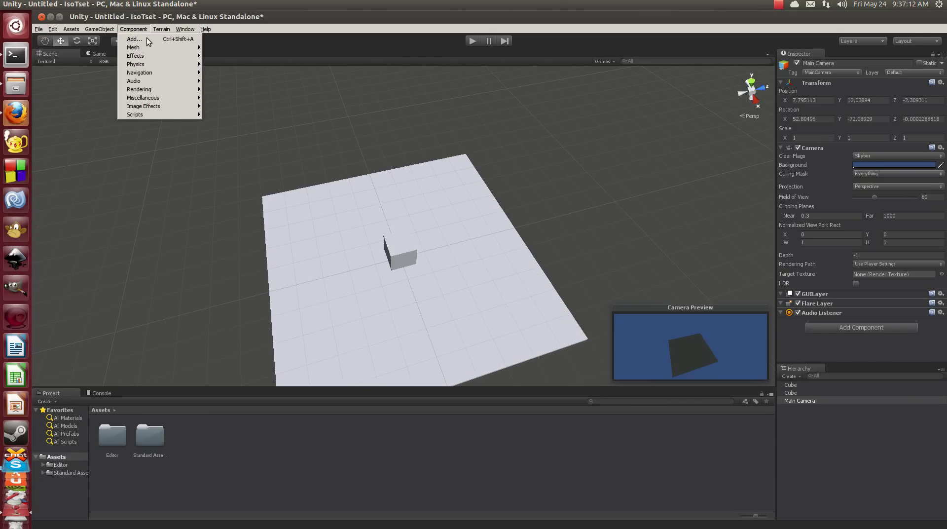
mouse_move(111, 28)
mouse_move(139, 47)
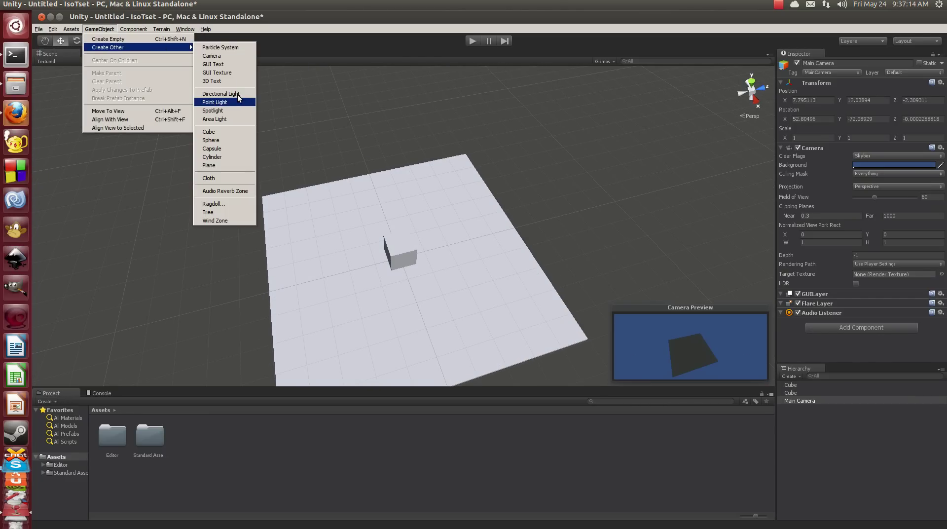
click(238, 94)
Step: Give the light Soft Shadows with softness 2 and Very High Resolution, viewed in Game view
click(869, 208)
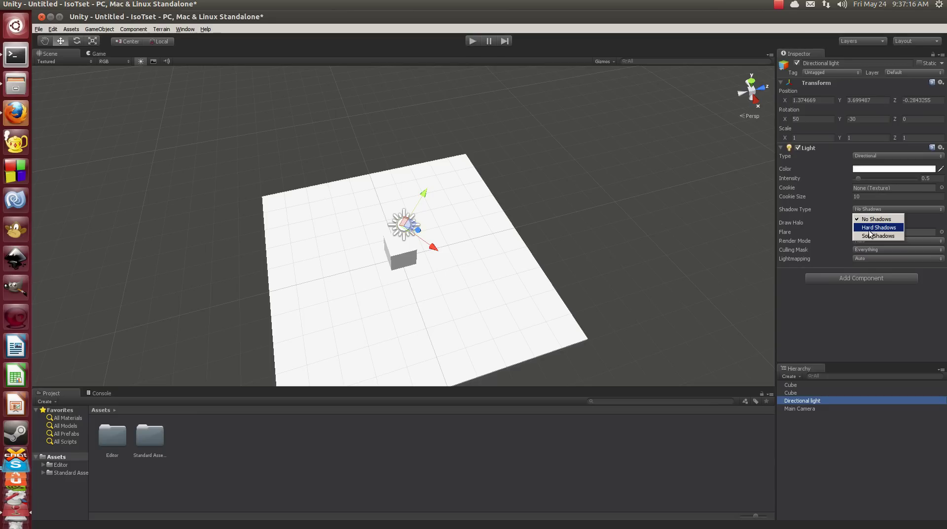
click(860, 233)
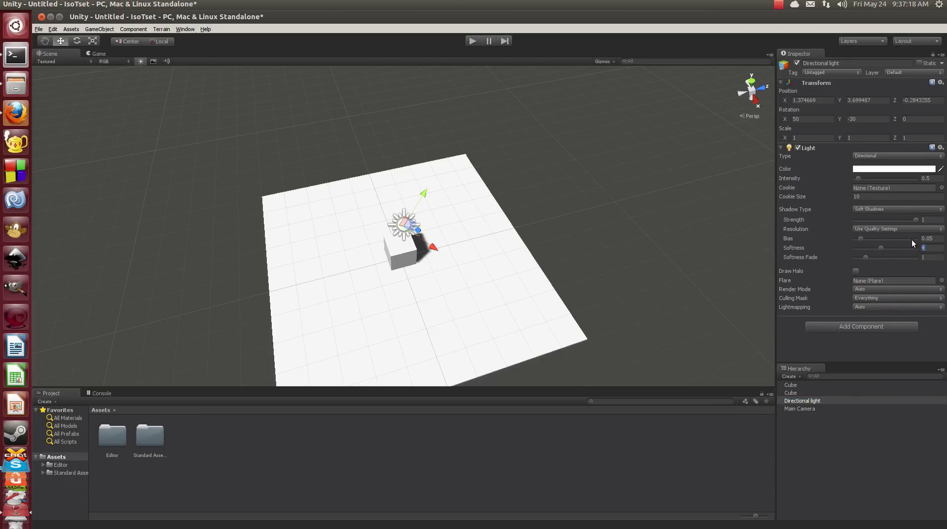
text(2)
click(96, 53)
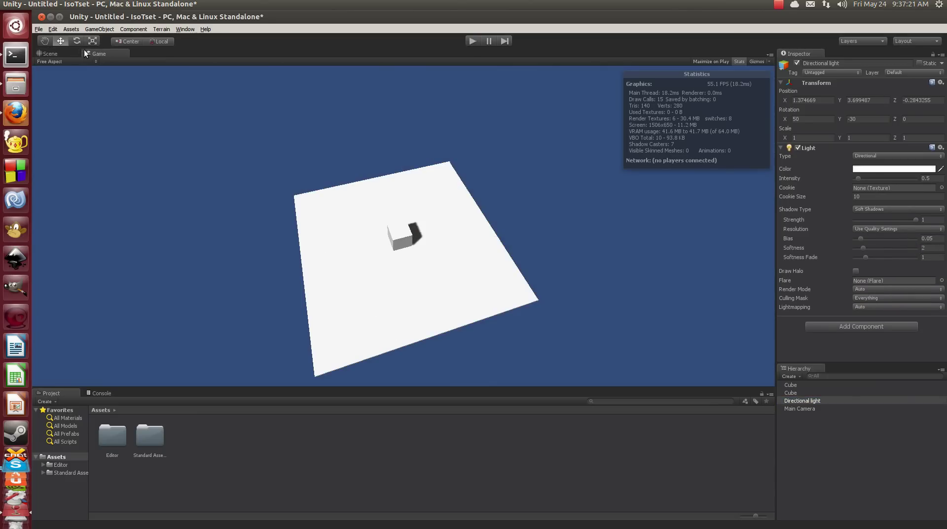
click(893, 228)
click(886, 271)
Step: Open Quality settings and try the Good level, then return to Fantastic
click(53, 29)
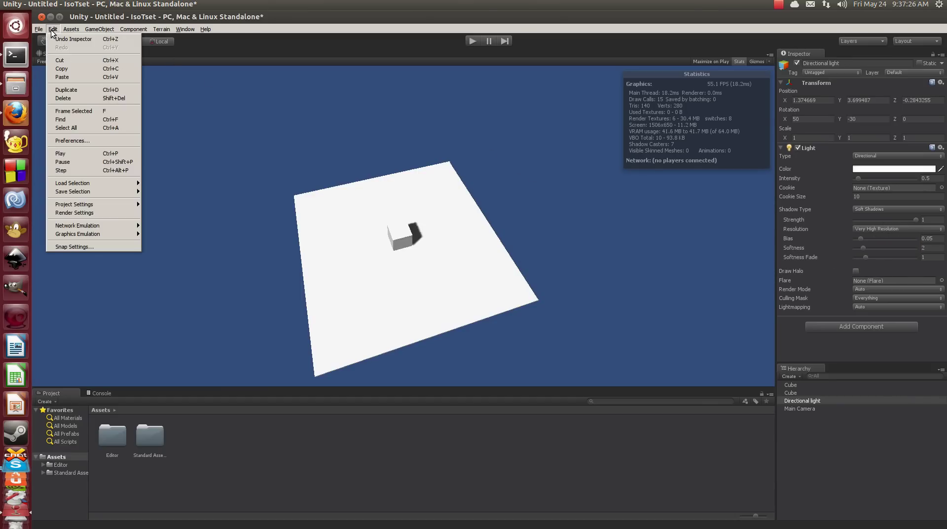
mouse_move(79, 204)
click(182, 263)
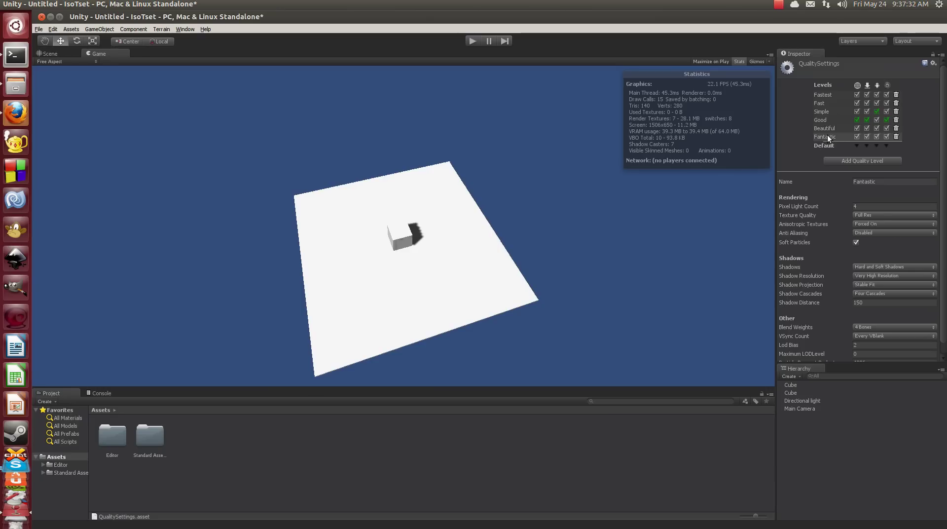
key(Up)
key(Up)
click(825, 136)
Step: Set the light's shadow resolution to Use Quality Settings and tint it spring green (0, 255, 127)
click(811, 400)
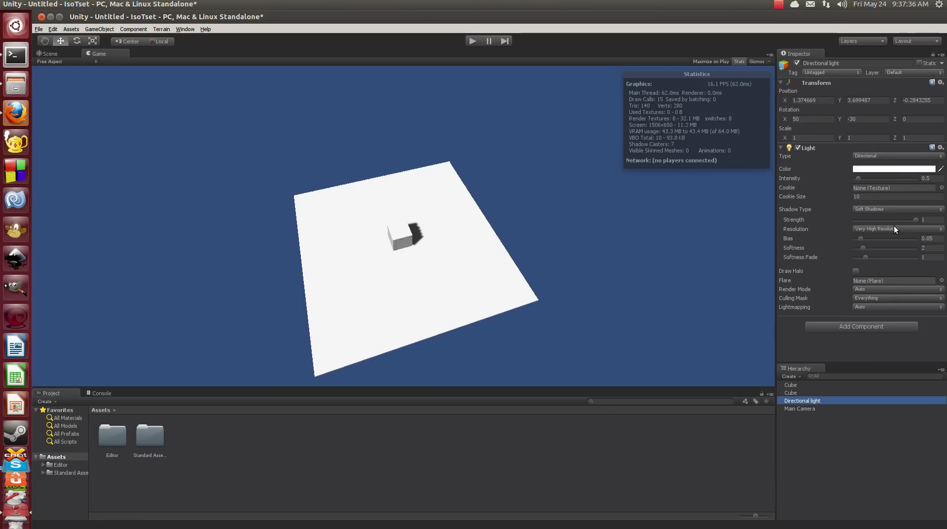
click(894, 228)
key(Escape)
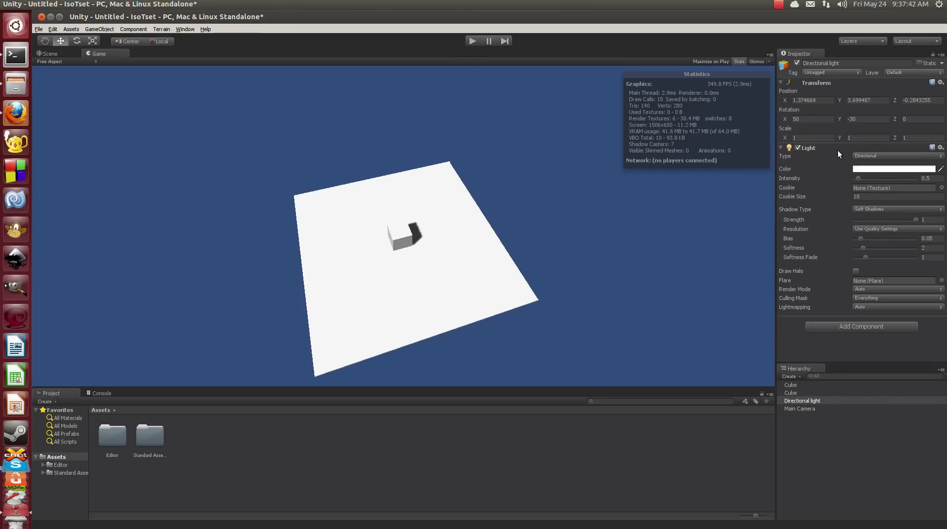
click(864, 169)
drag(213, 148, 242, 113)
drag(233, 162, 145, 119)
Step: Add the Antialiasing As Post Effect image effect to the Main Camera
click(238, 89)
click(134, 29)
mouse_move(168, 105)
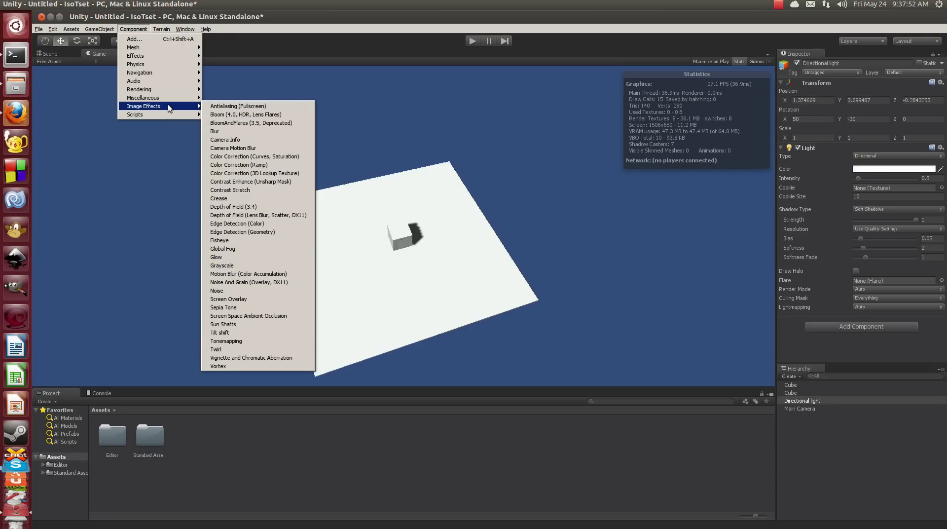
click(798, 407)
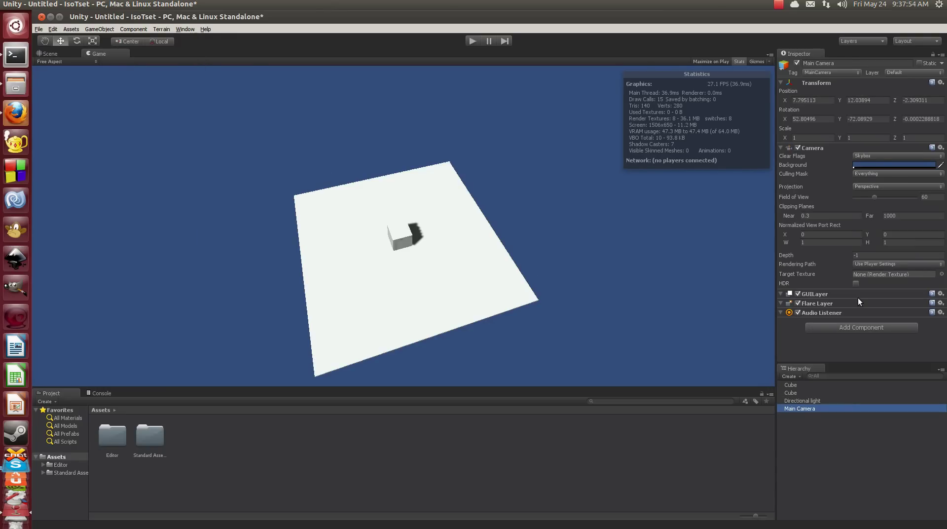
click(851, 327)
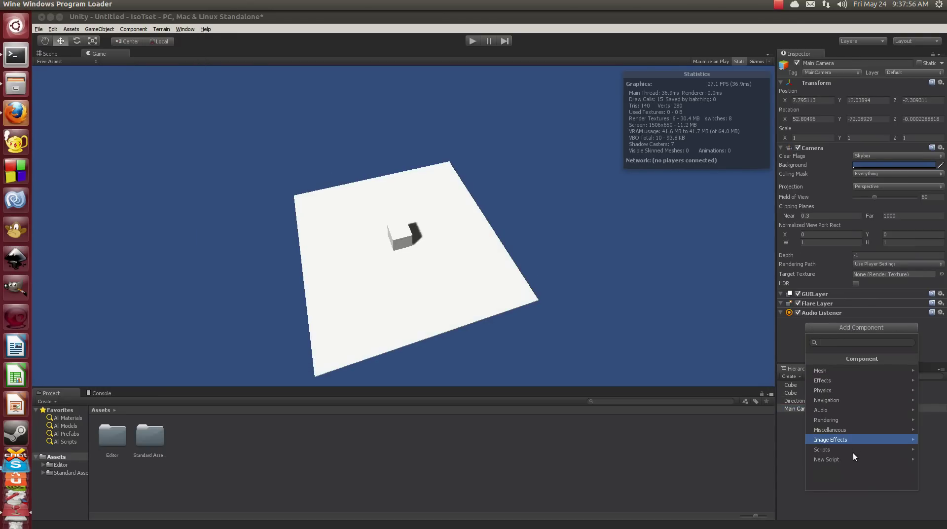
click(845, 440)
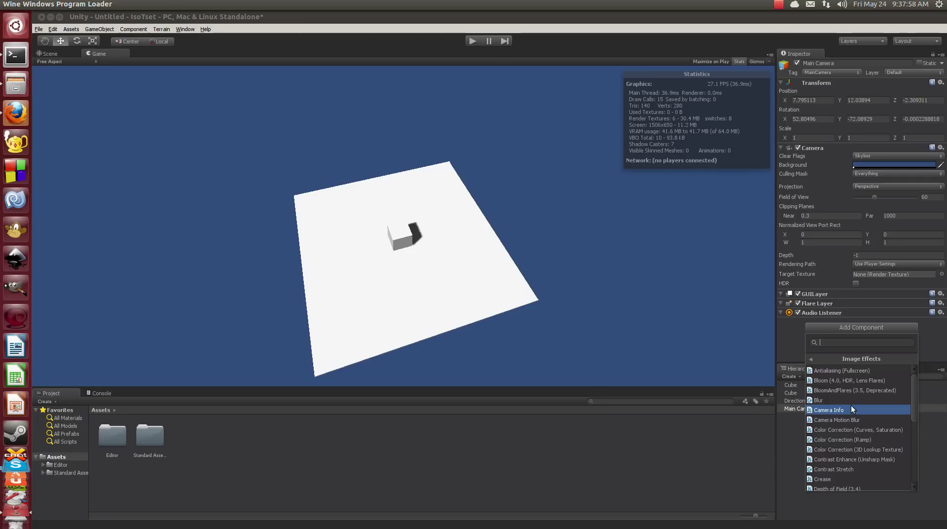
click(842, 371)
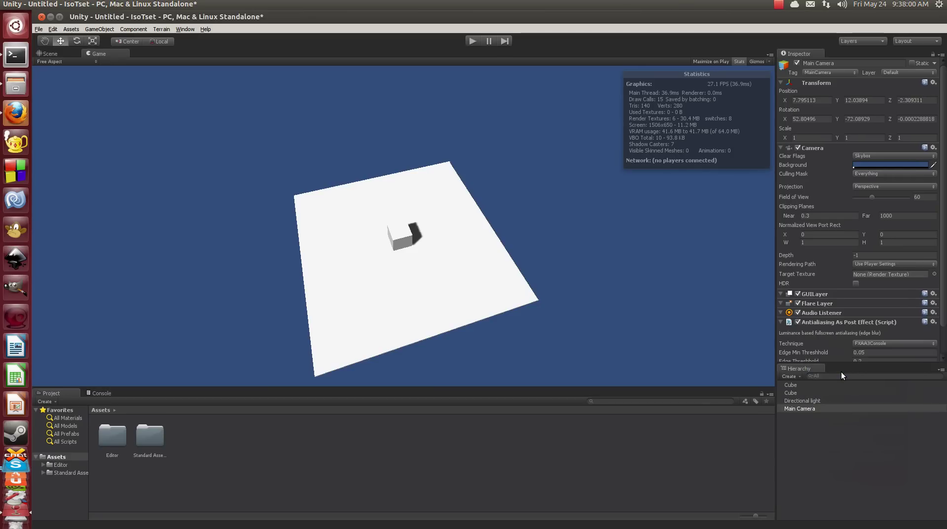
Step: Set the antialiasing technique to FXAA3Console after trying NFAA, keeping the effect enabled
scroll(851, 346, down, 3)
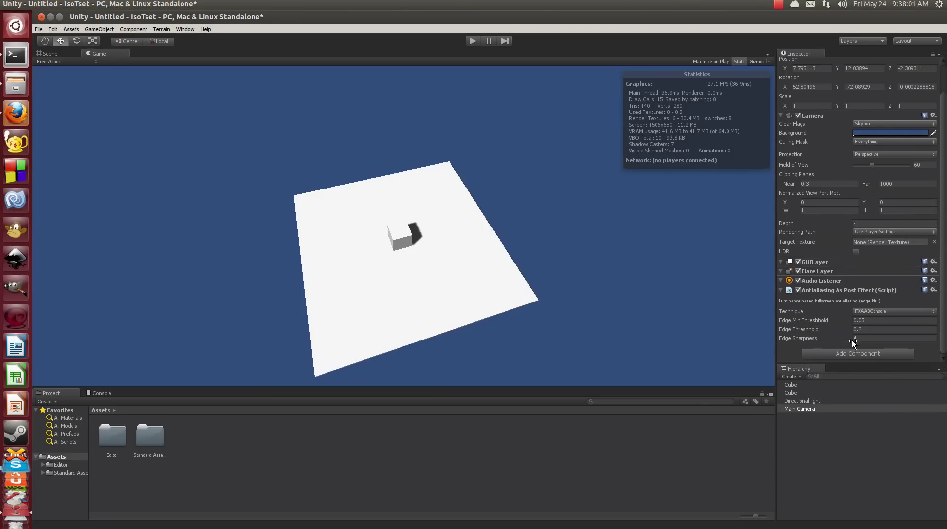
click(797, 290)
click(858, 311)
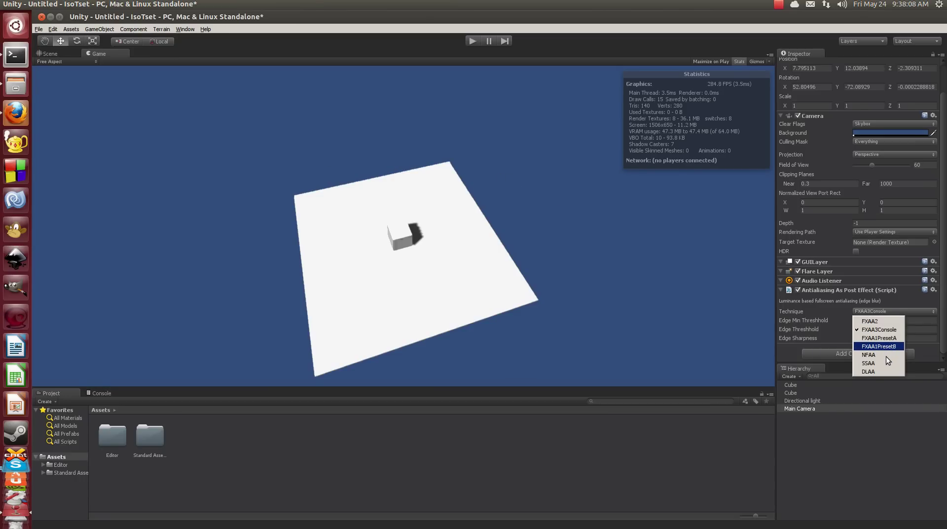
click(887, 355)
click(874, 312)
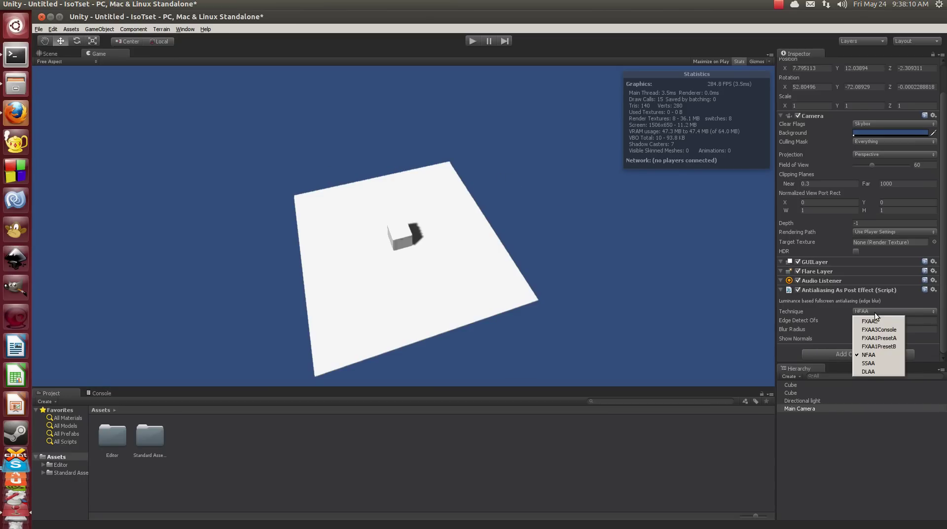
click(873, 330)
click(802, 290)
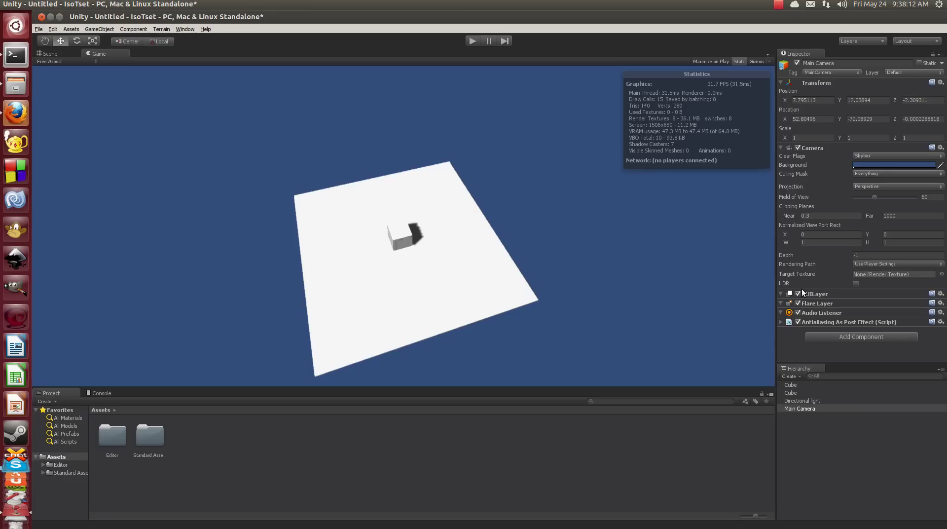
click(798, 322)
click(809, 321)
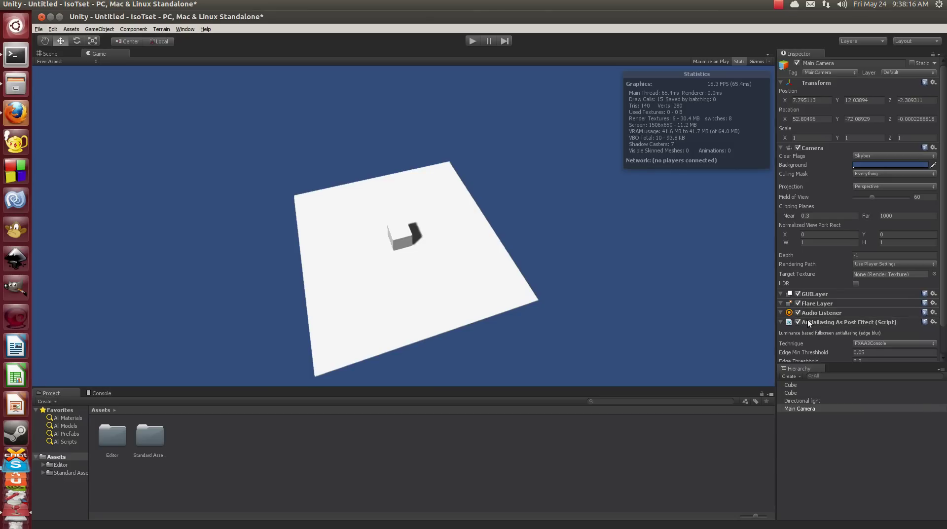
Step: Bring up the Player settings from Edit > Project Settings
click(53, 29)
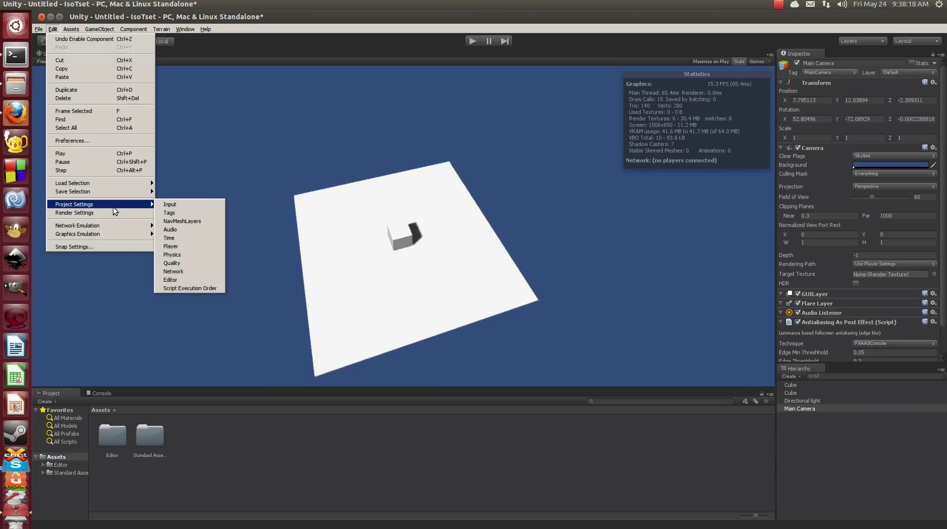
mouse_move(132, 207)
click(204, 253)
Step: Set Rendering Path to Deferred Lighting after trying Vertex Lit, and Color Space to Gamma
click(883, 285)
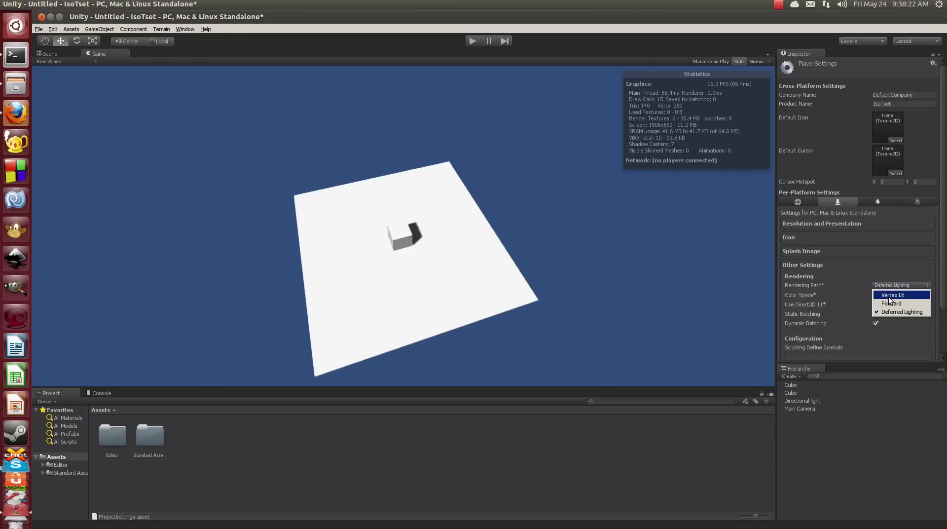
click(891, 295)
click(892, 286)
click(891, 312)
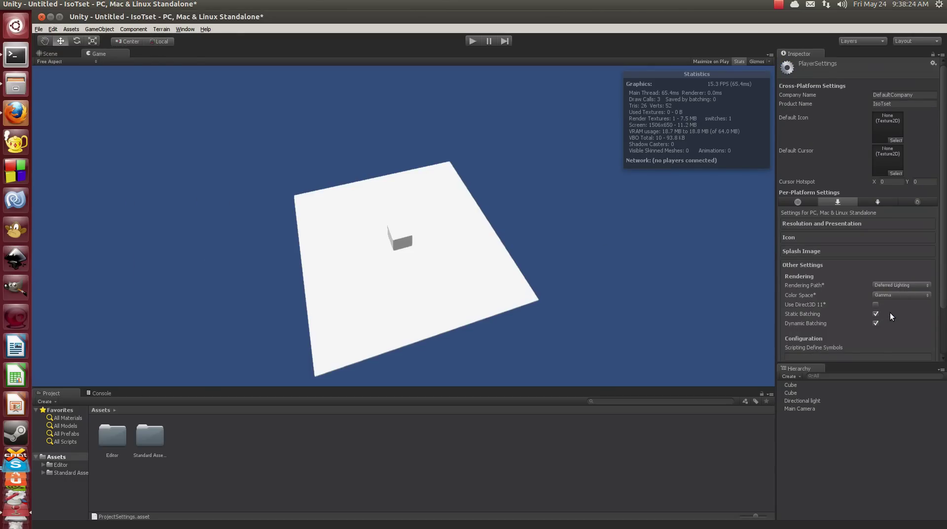
click(887, 285)
click(895, 309)
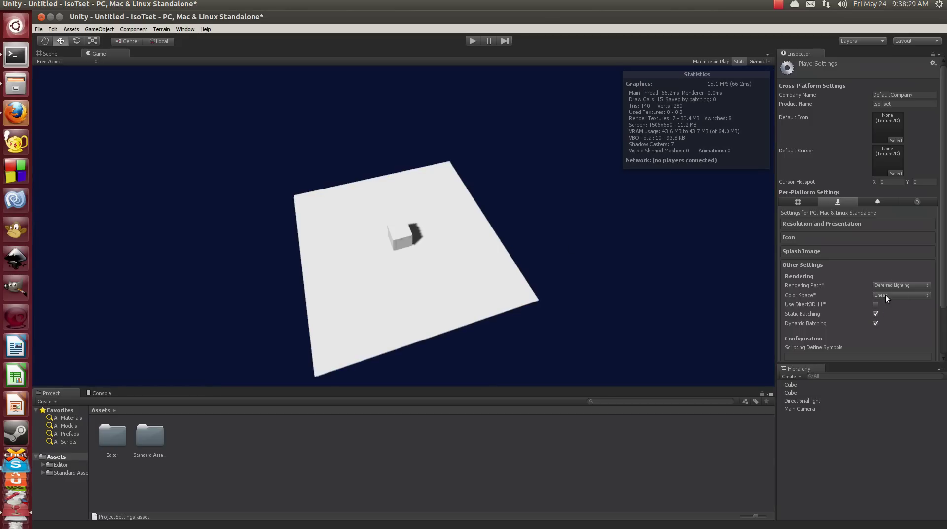
click(886, 295)
click(884, 301)
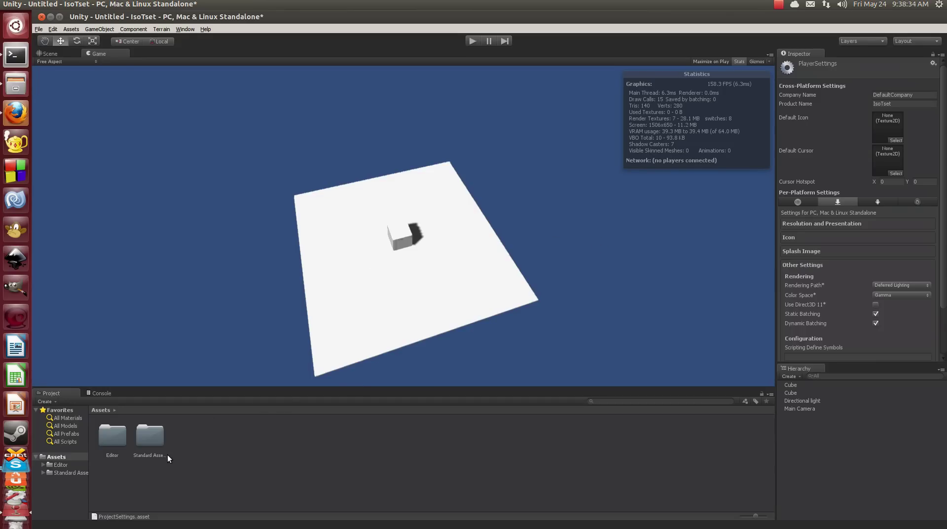
Step: Create a new C# script named Test in the Assets folder
right_click(204, 477)
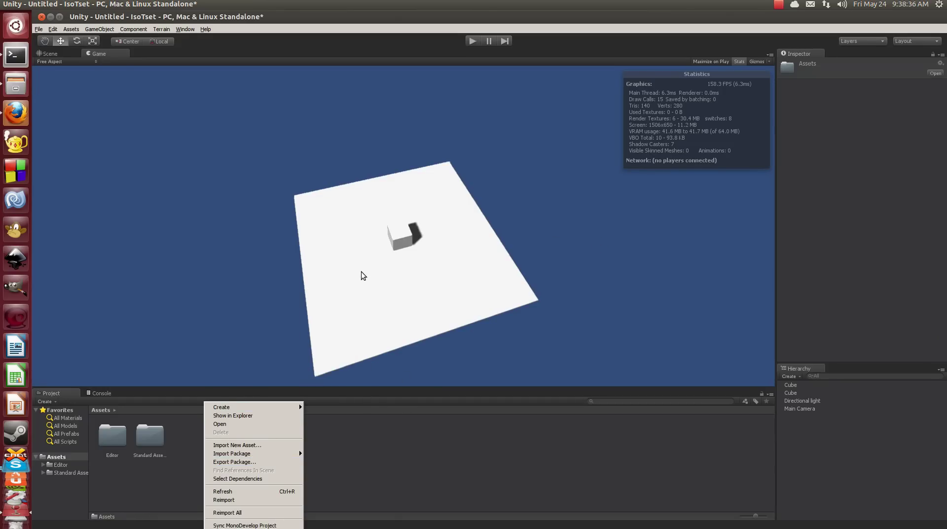
mouse_move(224, 408)
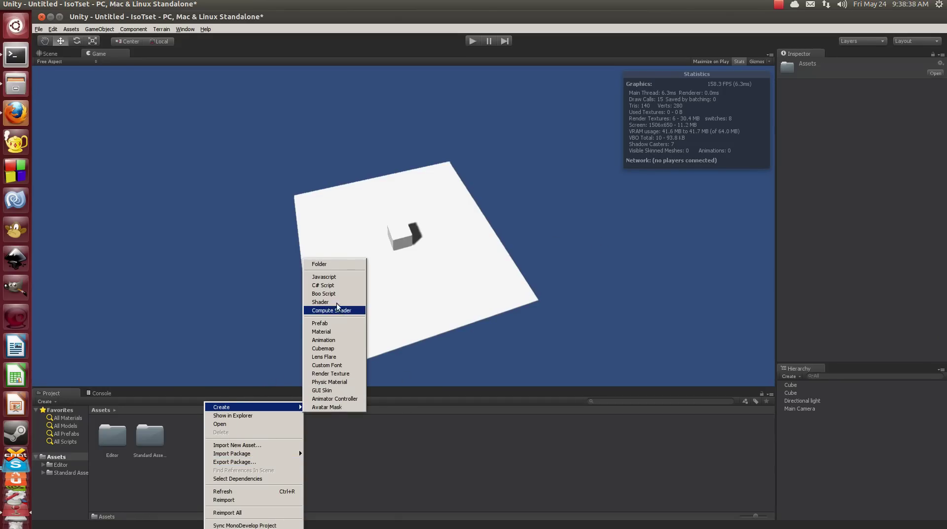
click(333, 285)
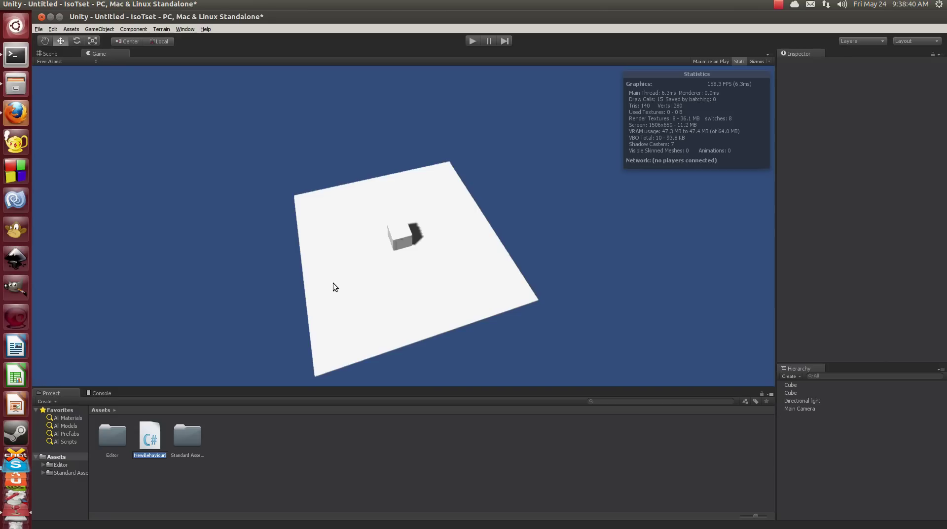
text(Test)
key(Return)
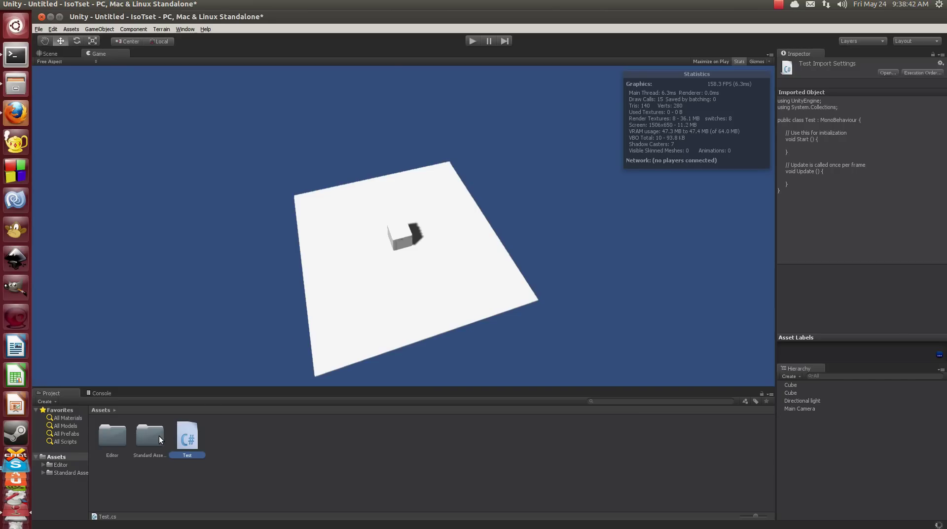
Step: Try opening the Test script from its context menu, then deselect it
right_click(188, 438)
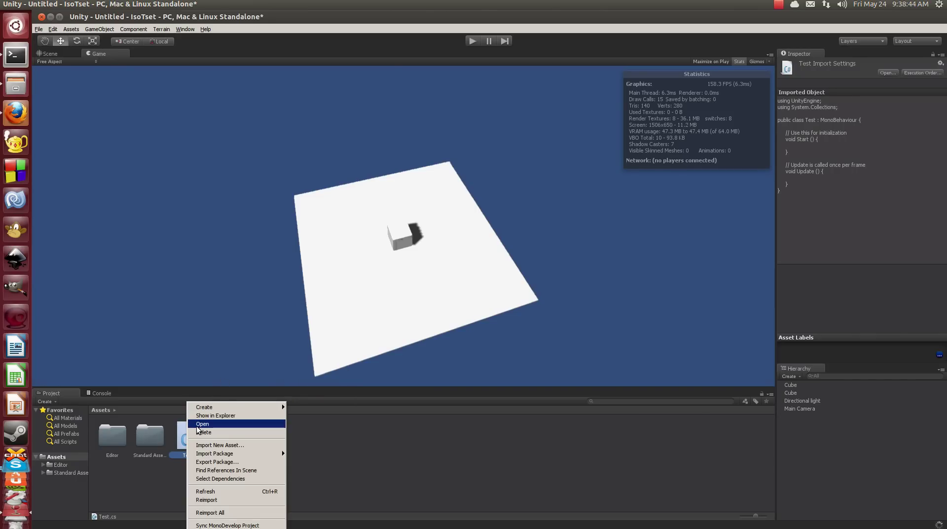
click(197, 424)
click(317, 465)
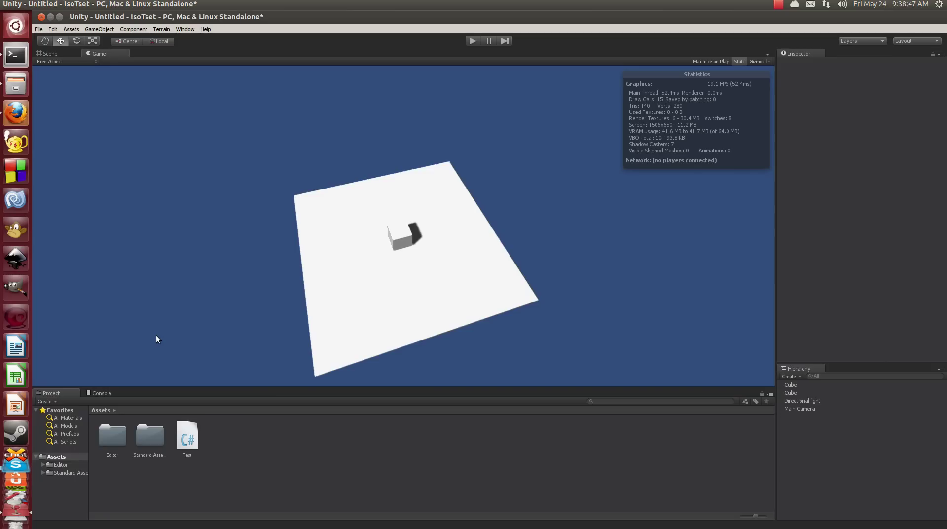
Step: In Files, browse to Documents > Projects > Unity3D > IsoTset > Assets and bring up Test.cs's actions
click(13, 93)
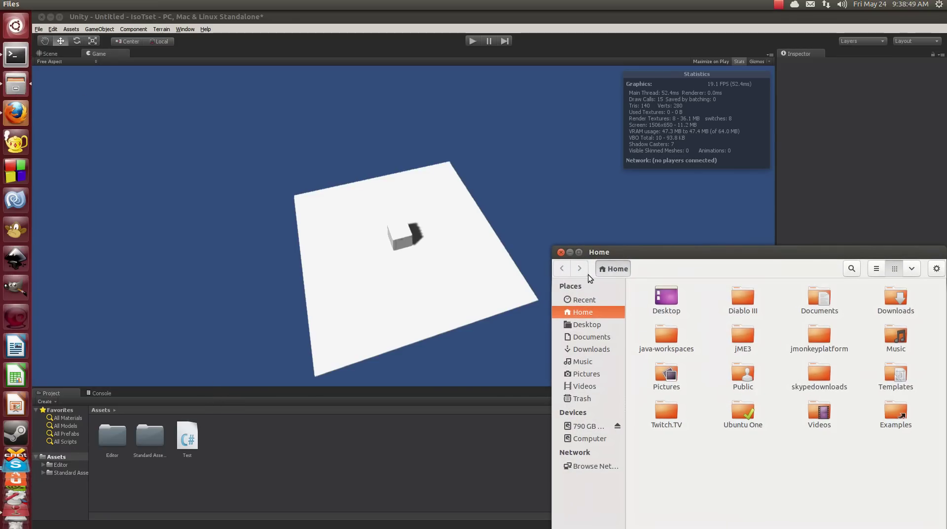
double_click(824, 297)
double_click(749, 294)
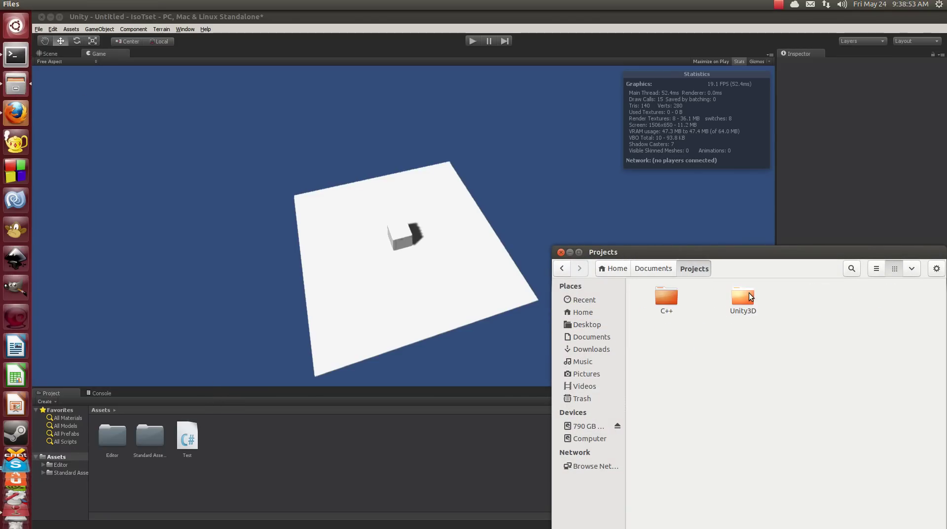
double_click(749, 294)
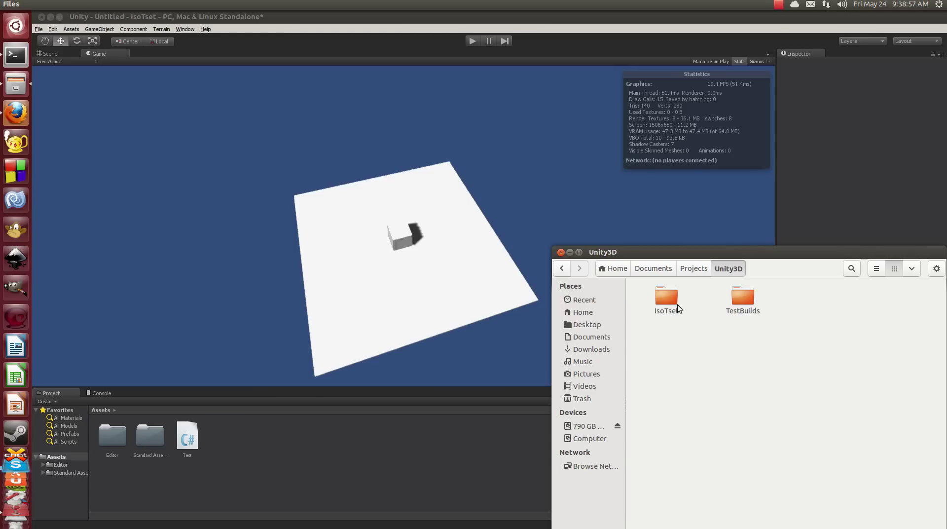
double_click(667, 296)
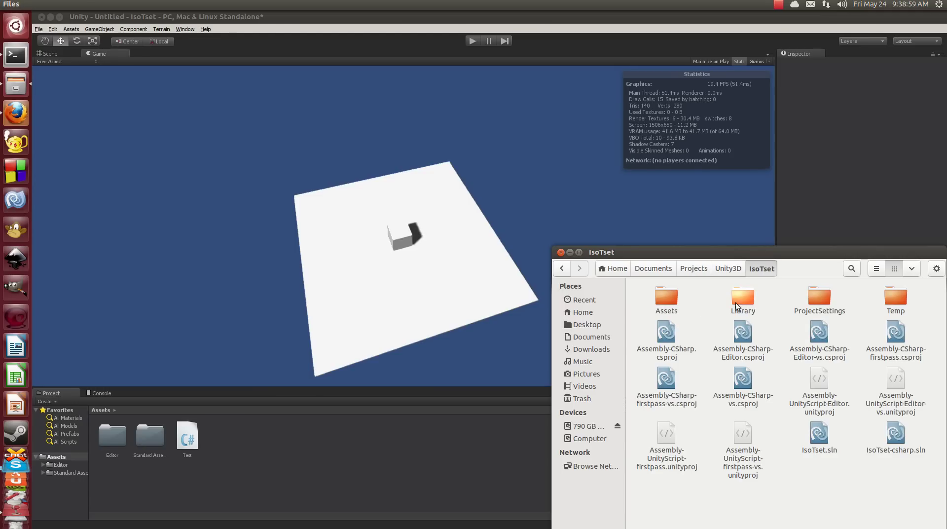
double_click(669, 295)
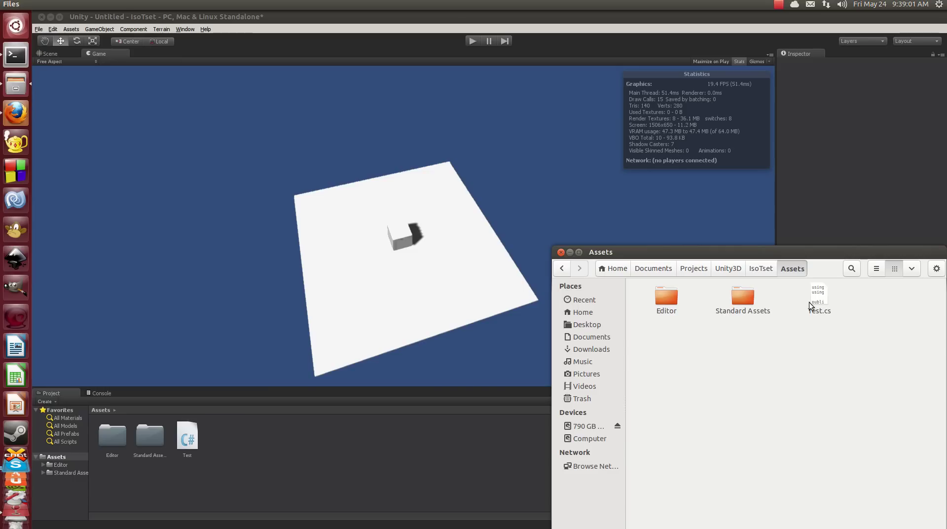
right_click(809, 286)
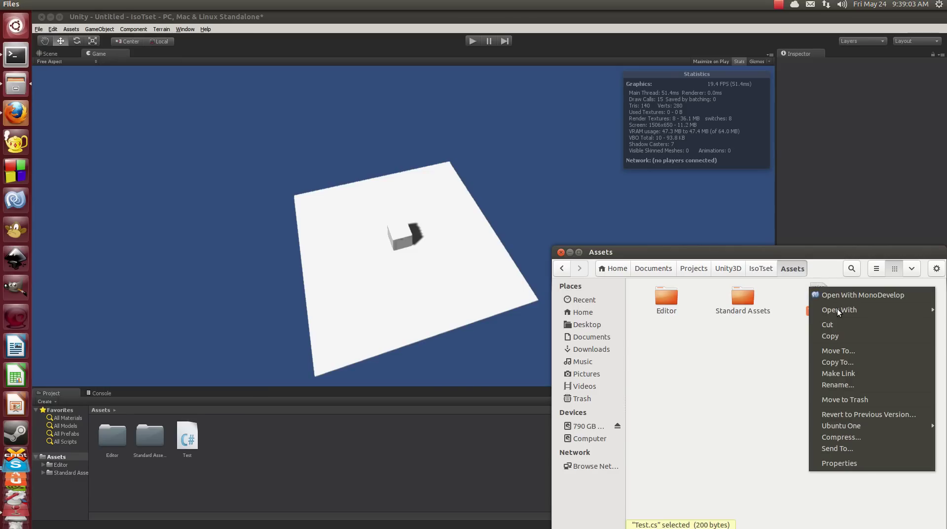
Step: Open Test.cs with Geany, then bring the Files window back in front
mouse_move(837, 309)
click(747, 311)
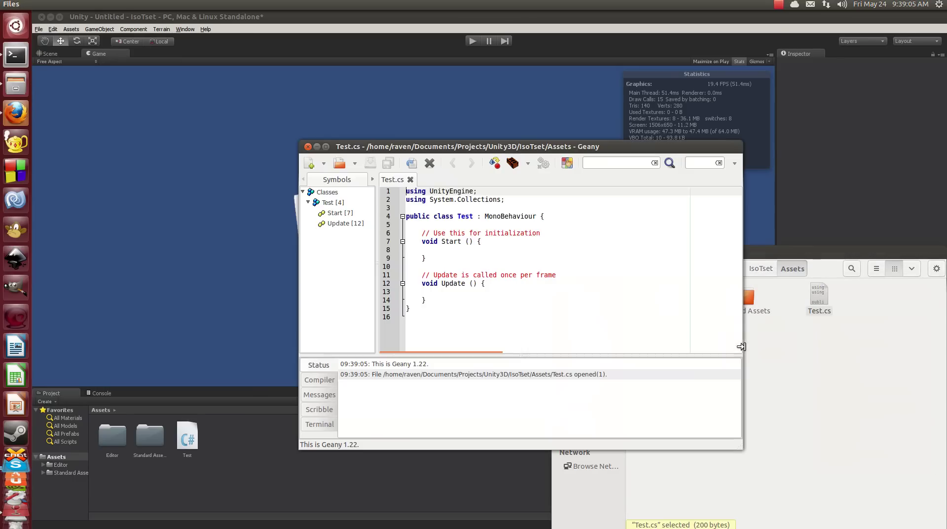
click(753, 371)
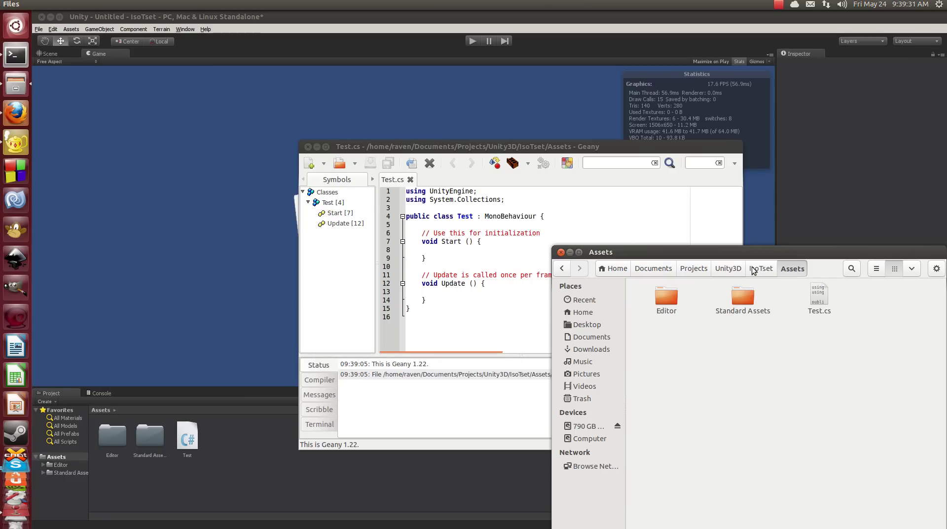
Step: Launch the TestBuild.x86_64 build from the Unity3D/TestBuilds folder, then close the game and Files
click(730, 268)
double_click(738, 308)
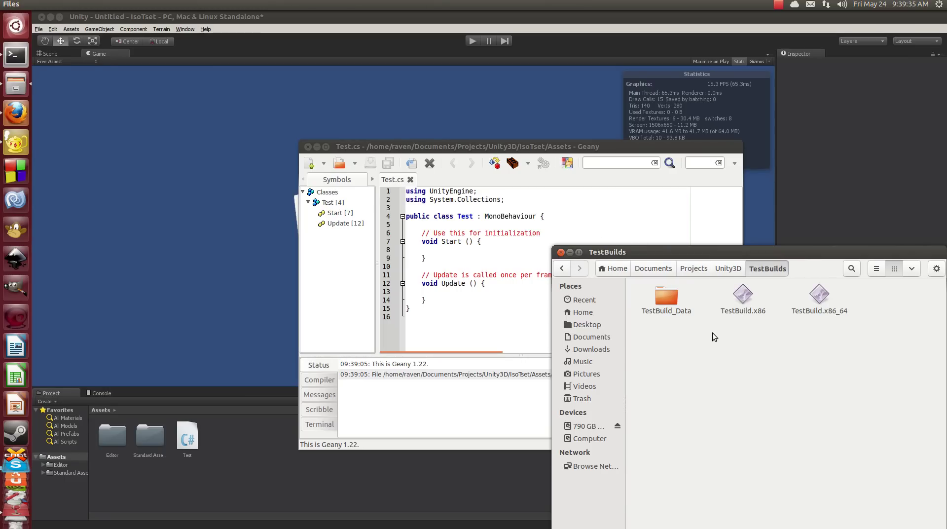
double_click(819, 296)
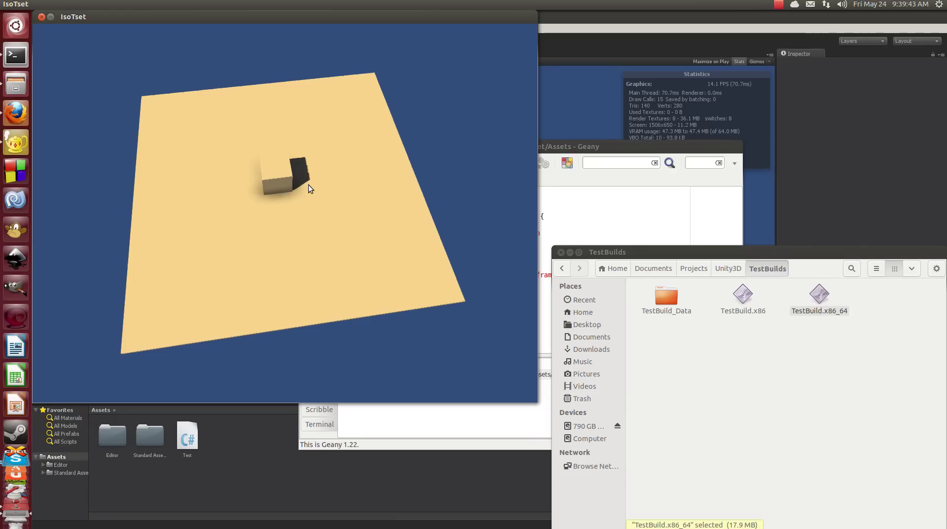
click(42, 17)
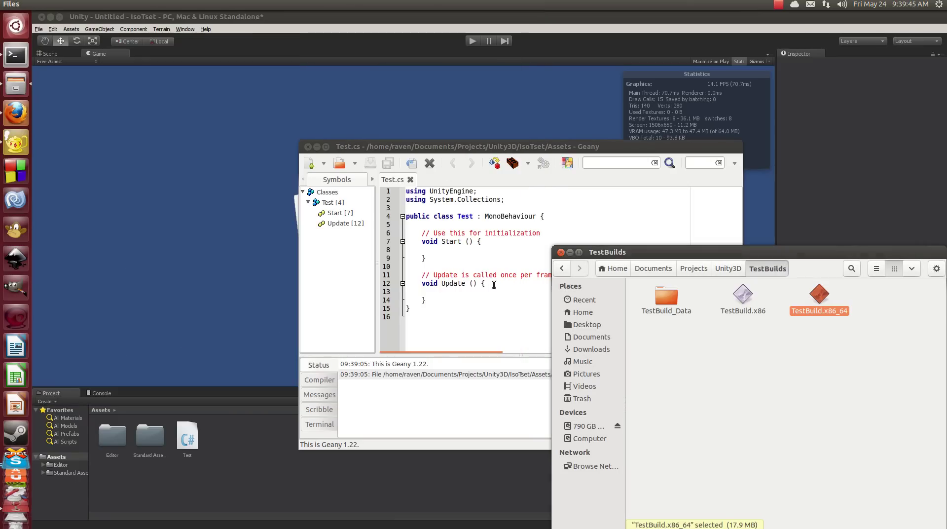
click(730, 356)
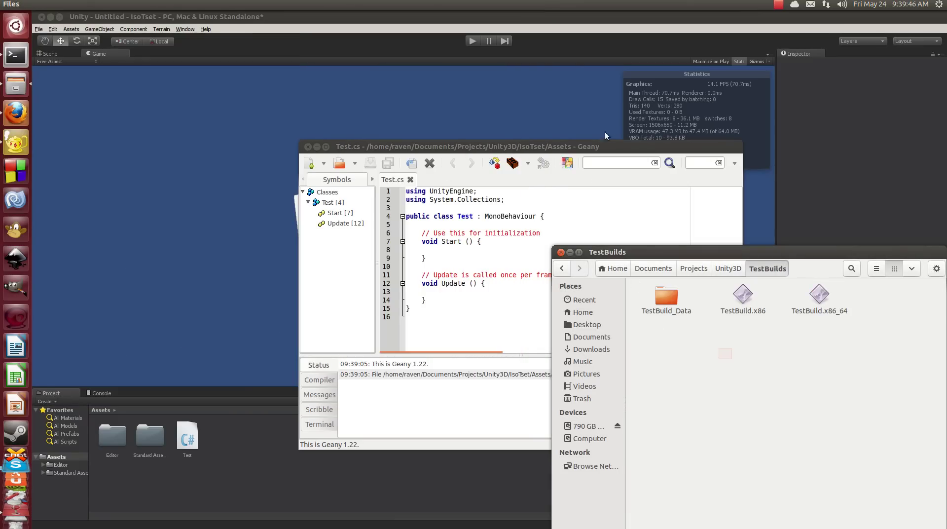
click(561, 253)
Step: Close Geany and orbit Unity's Scene view to look down on the slab, cube and light
click(312, 146)
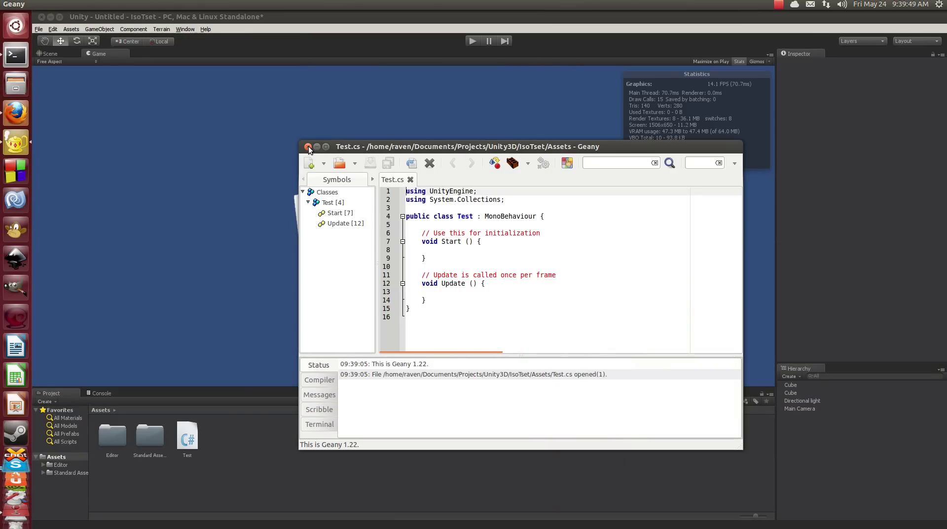
click(50, 53)
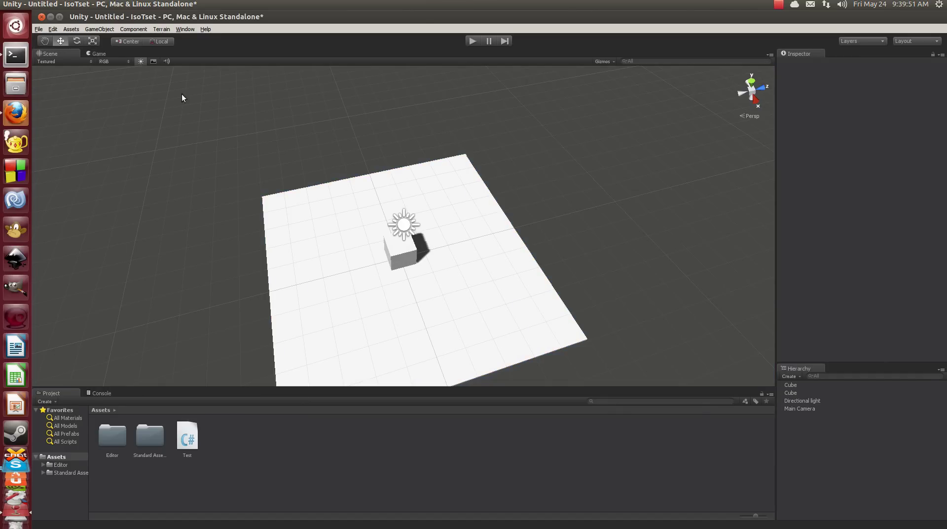
alt+drag(182, 94, 111, 23)
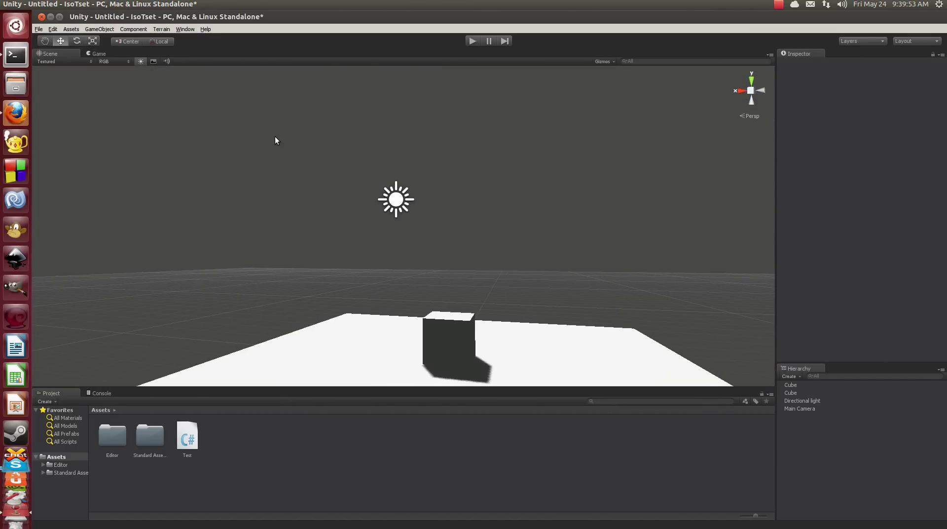
alt+drag(275, 141, 543, 306)
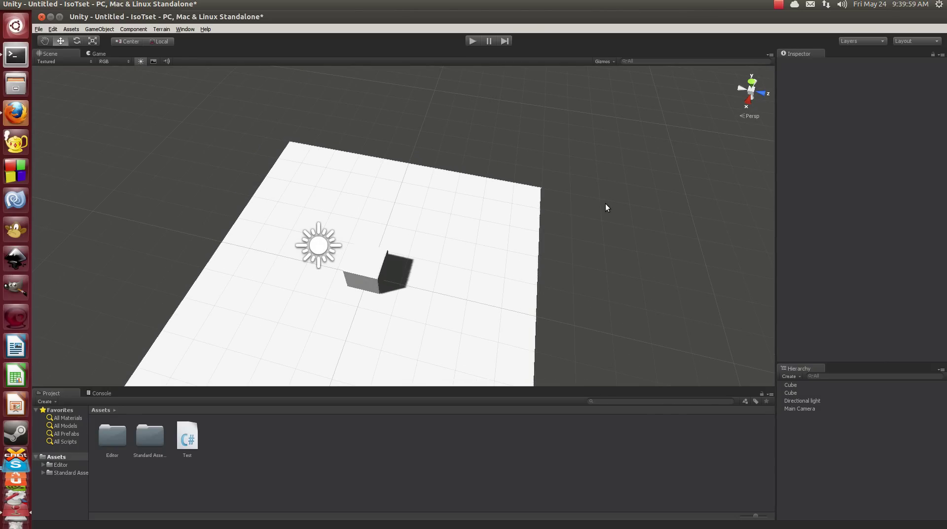